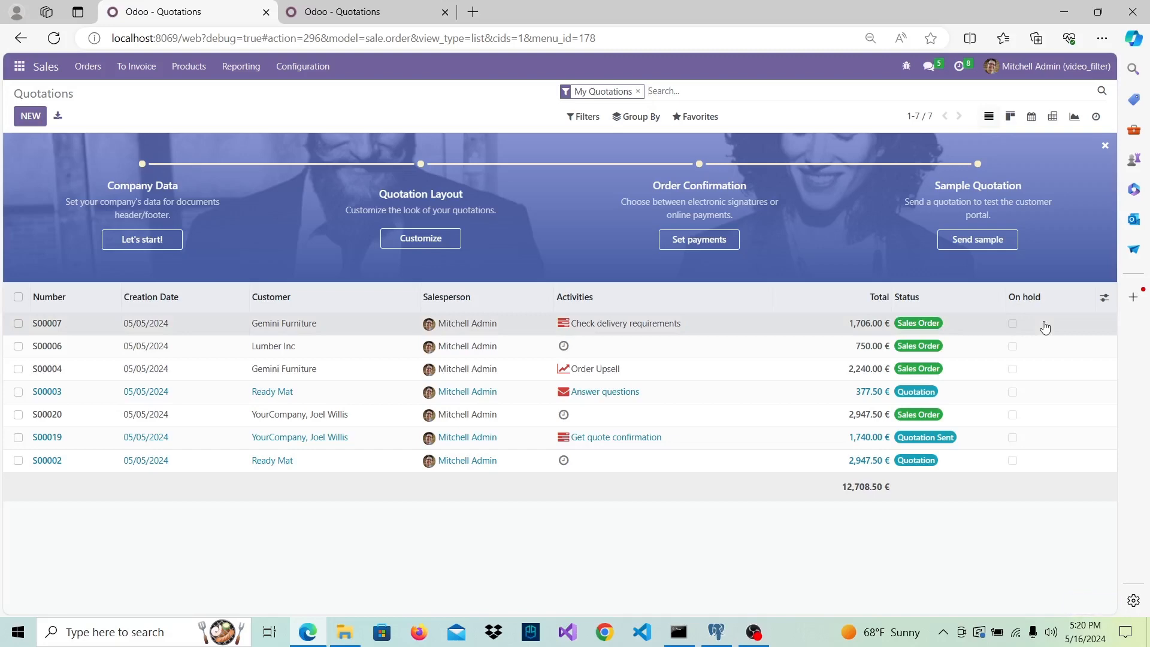
Put the Gemini Furniture sales order totalling 1,706.00 € on hold, save it and return to the quotations list
{"action": "left_click", "coordinate": [1046, 327]}
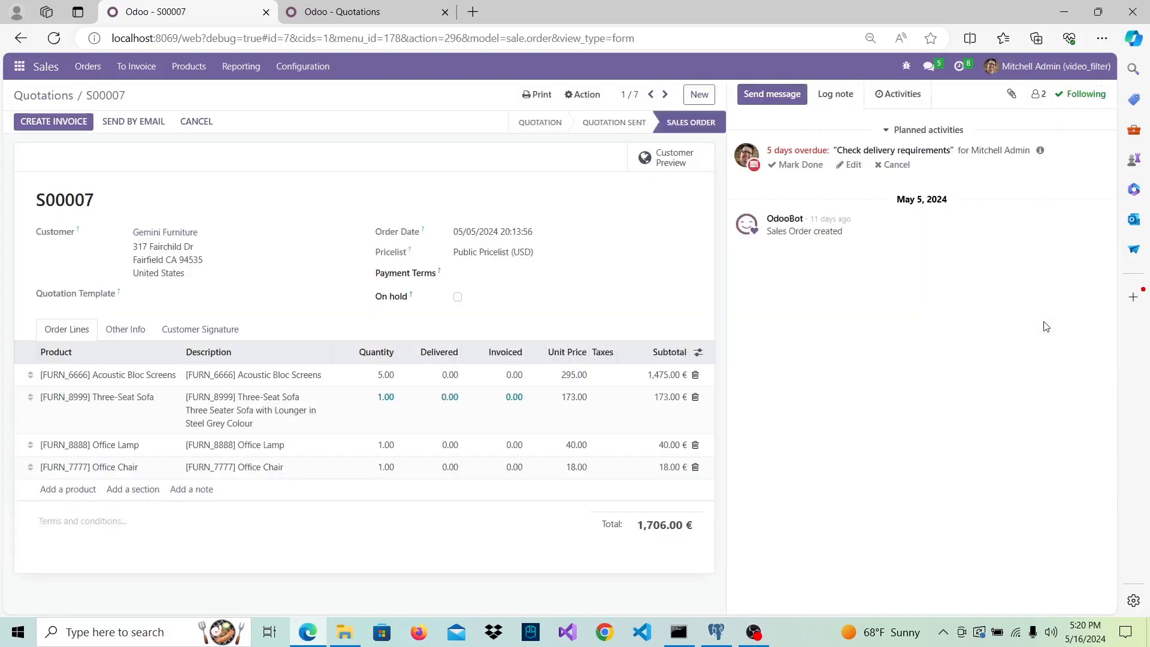
{"action": "left_click", "coordinate": [458, 298]}
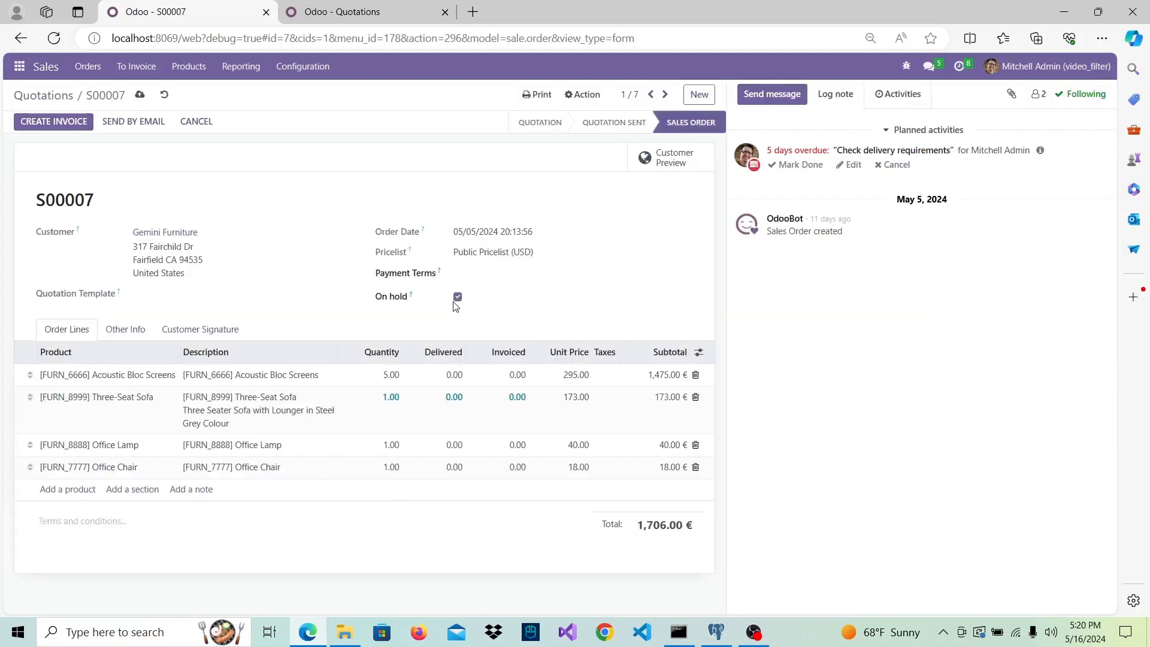
{"action": "left_click", "coordinate": [138, 97]}
{"action": "left_click", "coordinate": [41, 95]}
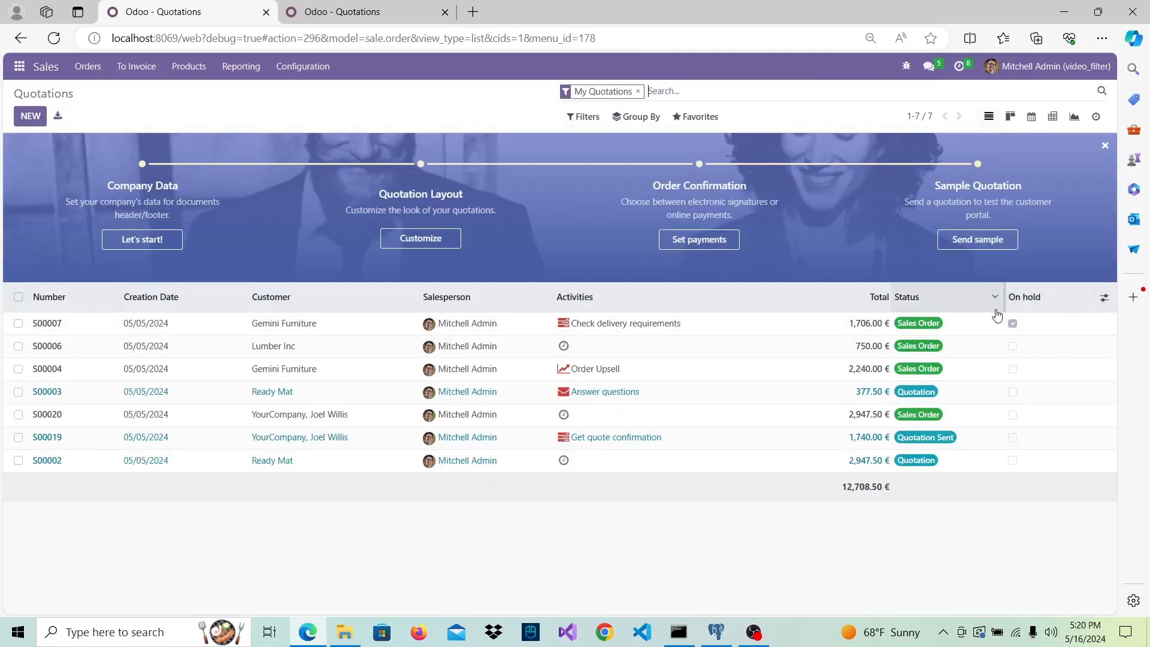
{"action": "mouse_move", "coordinate": [997, 316]}
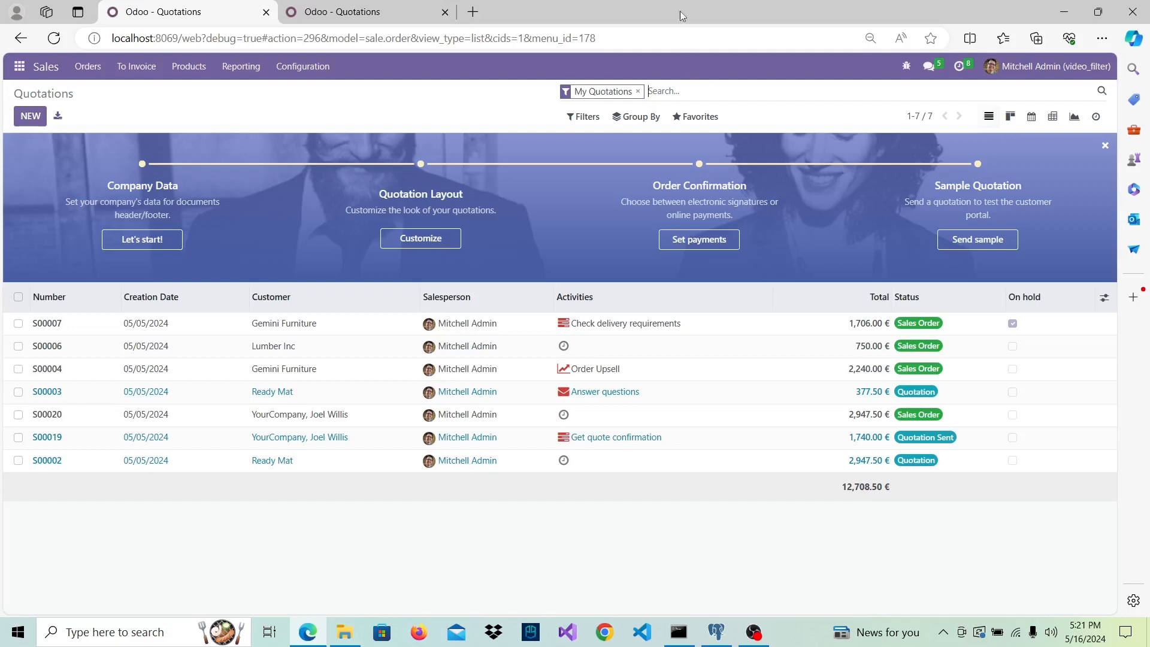
Open the technical Server Actions list from the settings, using the second browser tab
{"action": "left_click", "coordinate": [368, 10]}
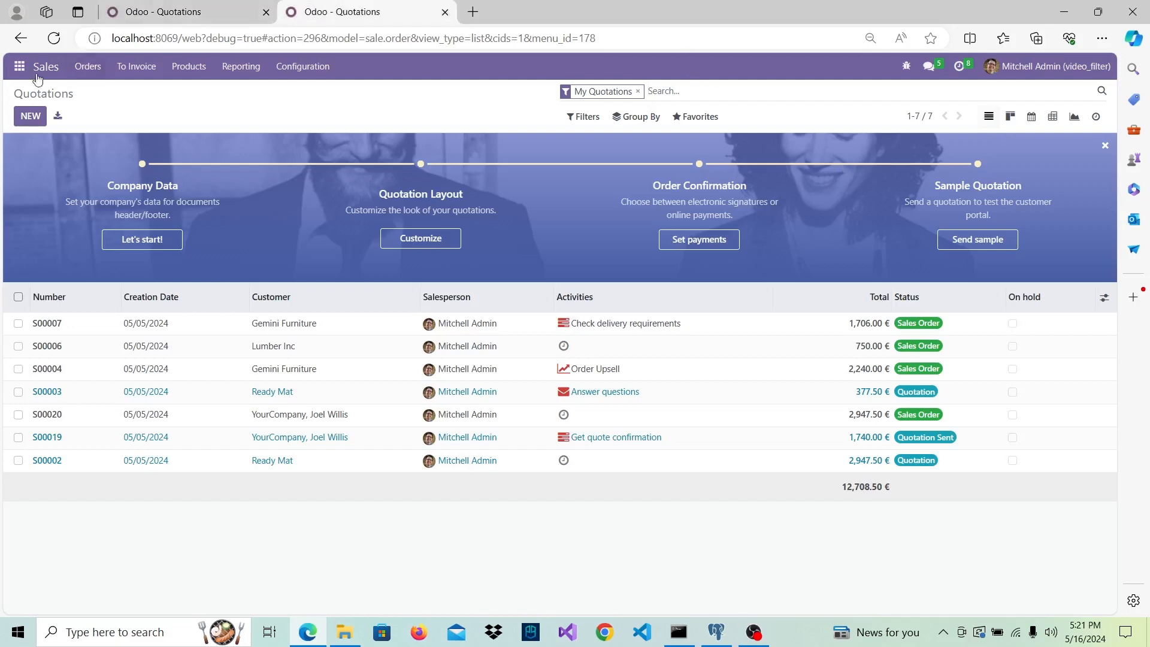
{"action": "left_click", "coordinate": [20, 67]}
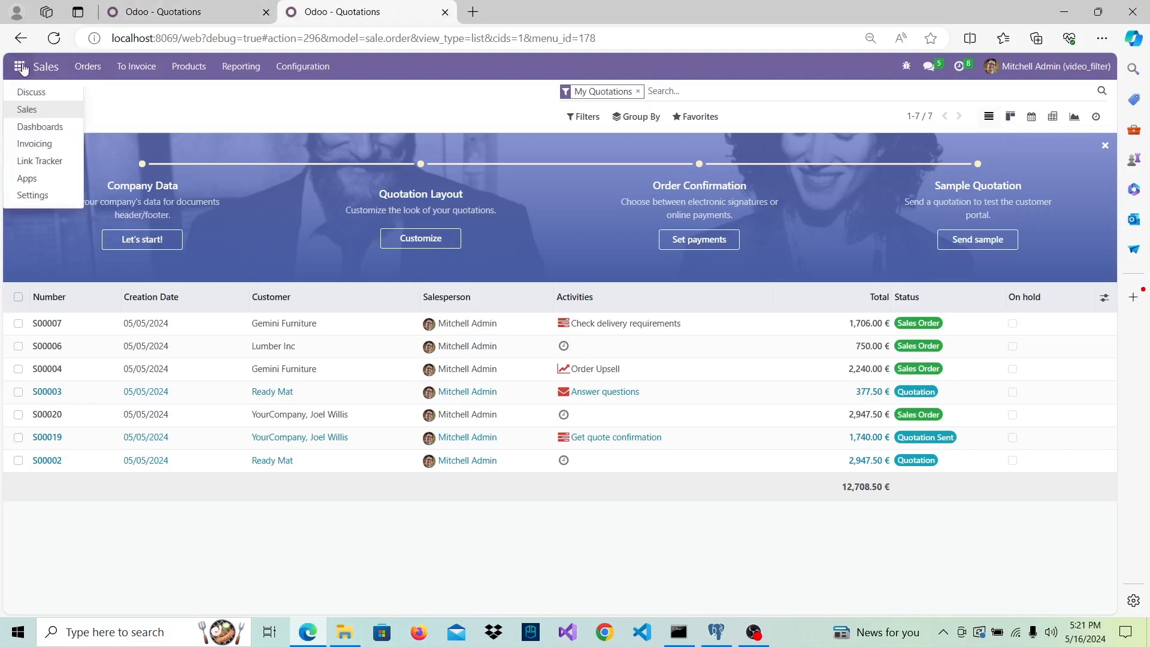
{"action": "left_click", "coordinate": [38, 196]}
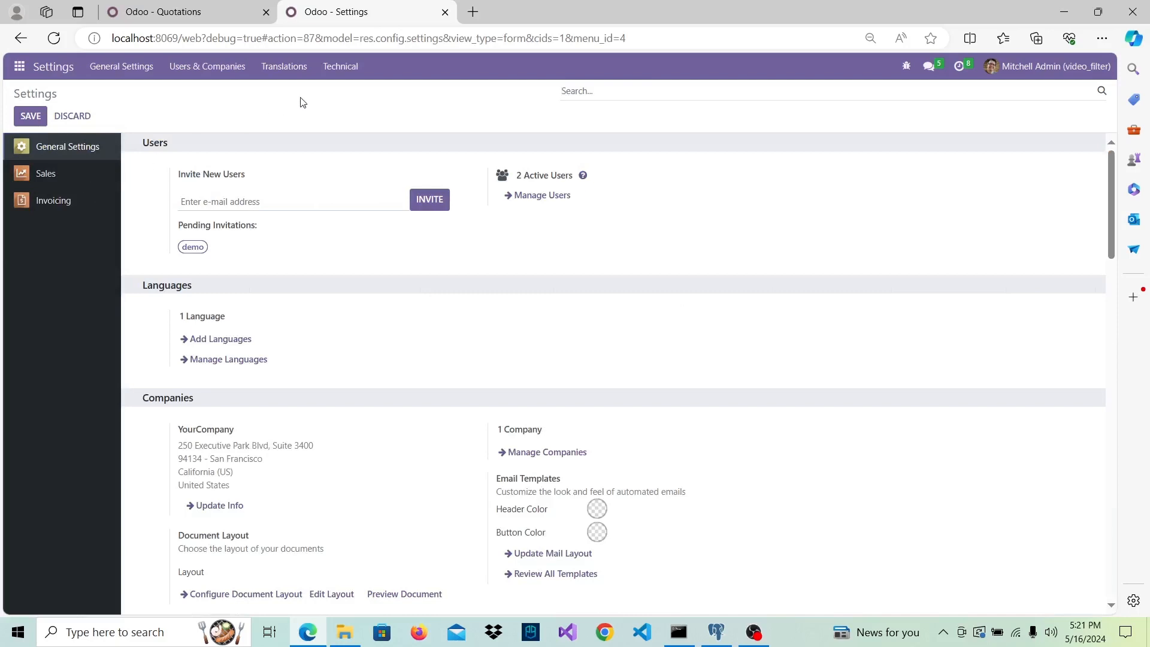
{"action": "left_click", "coordinate": [341, 69]}
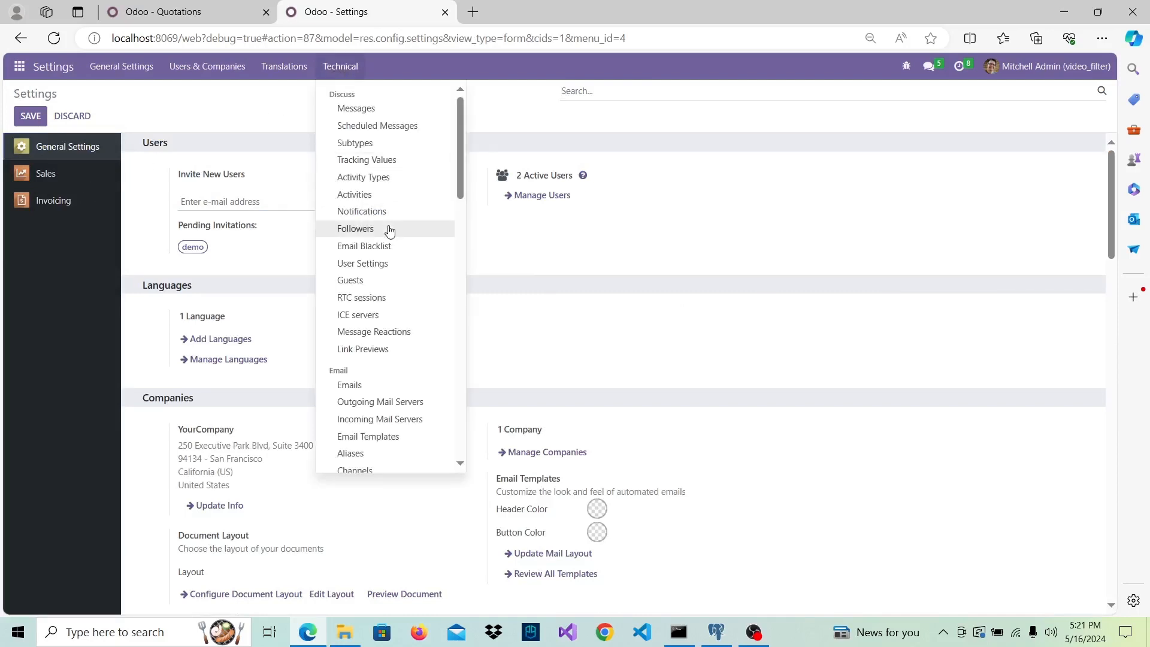
{"action": "scroll", "coordinate": [386, 230], "scroll_direction": "down", "scroll_amount": 8}
{"action": "scroll", "coordinate": [389, 231], "scroll_direction": "down", "scroll_amount": 10}
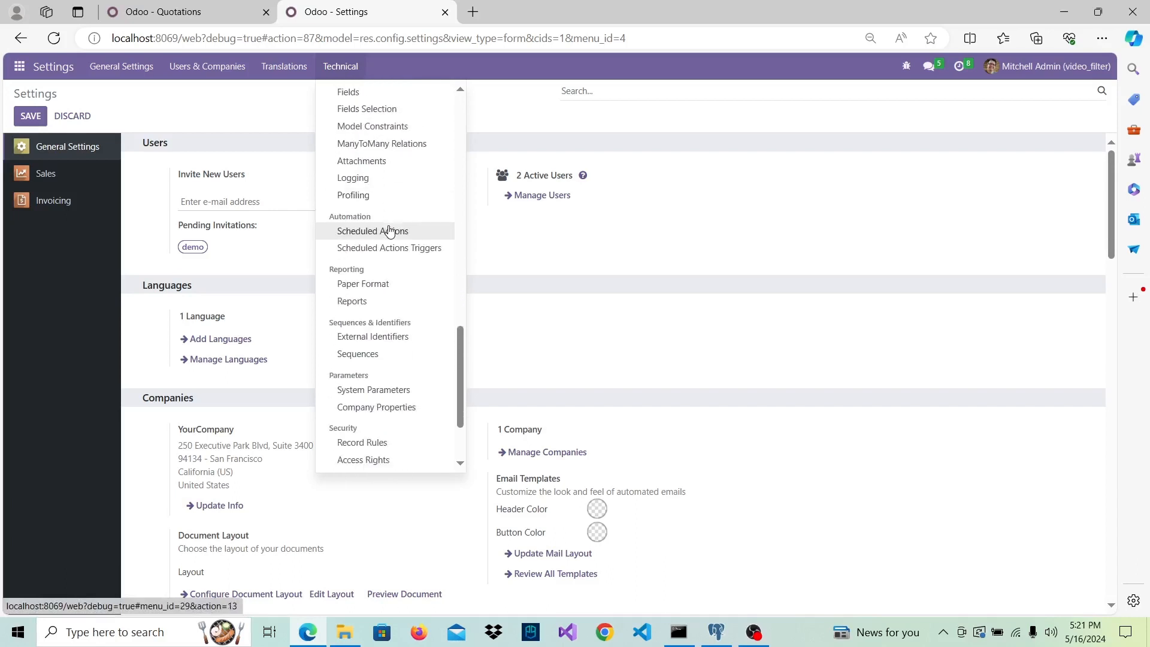
{"action": "scroll", "coordinate": [389, 231], "scroll_direction": "down", "scroll_amount": 4}
{"action": "scroll", "coordinate": [390, 231], "scroll_direction": "up", "scroll_amount": 12}
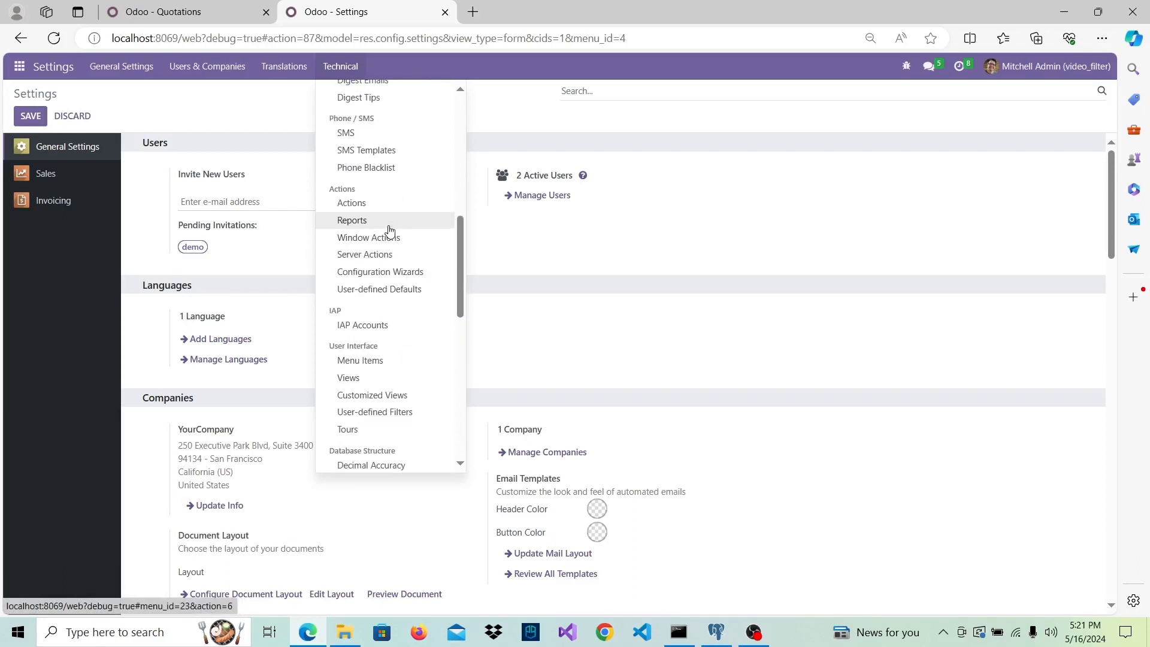
{"action": "left_click", "coordinate": [371, 256]}
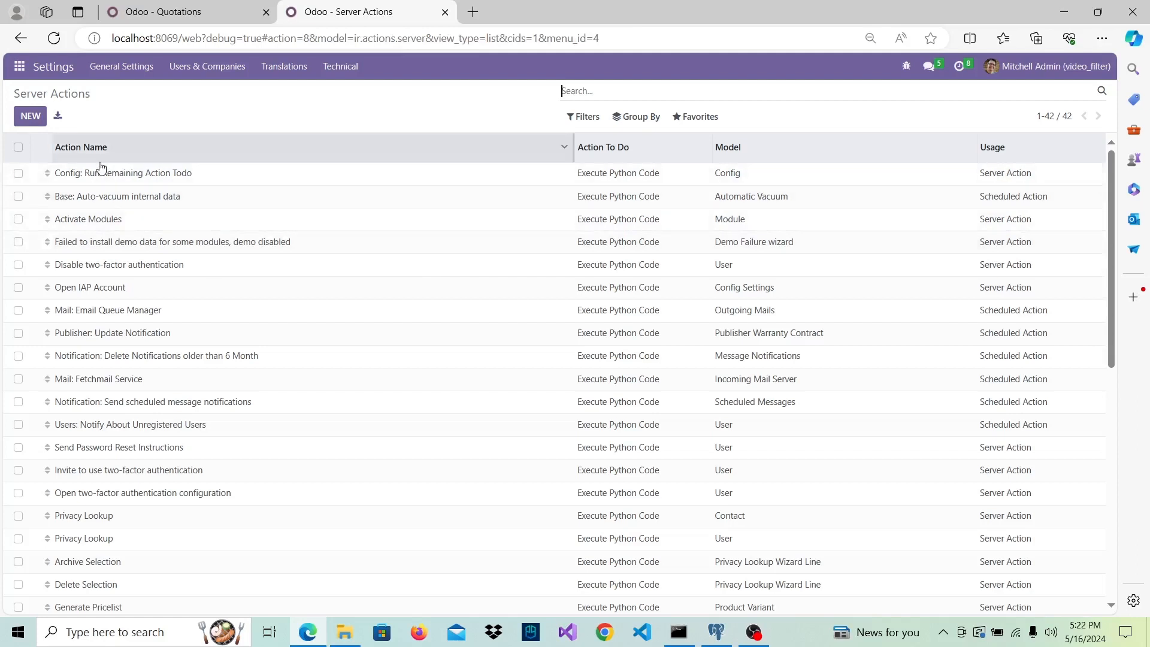
Start a new server action named "Make Checkbox True Server Action"
{"action": "left_click", "coordinate": [23, 120]}
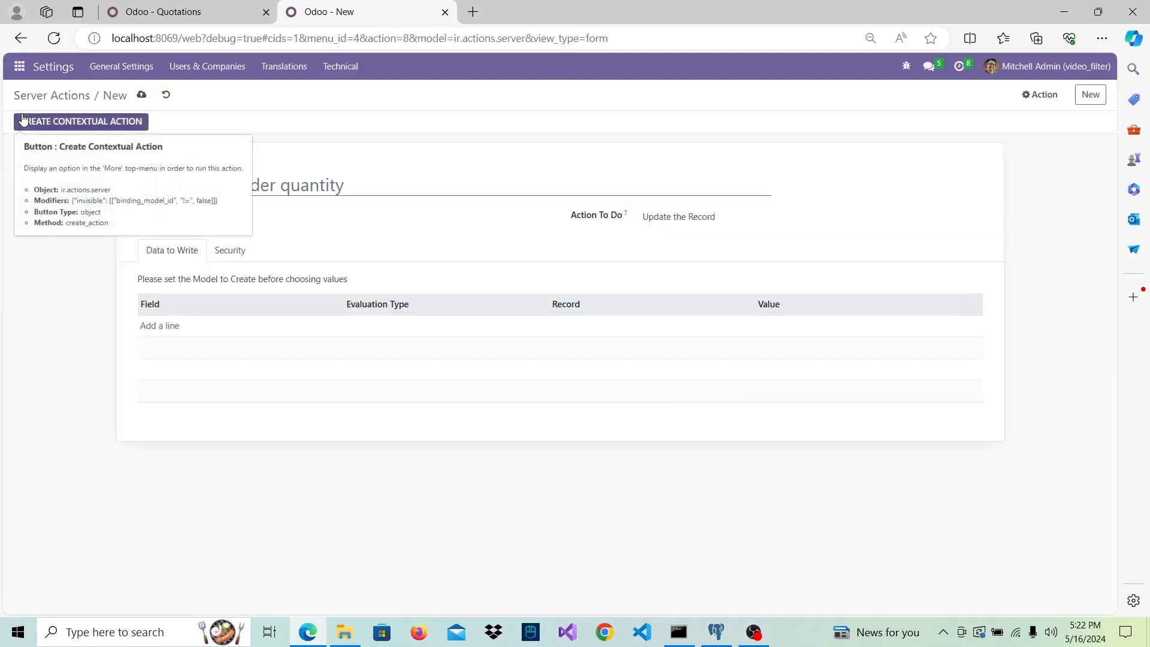
{"action": "left_click", "coordinate": [312, 187]}
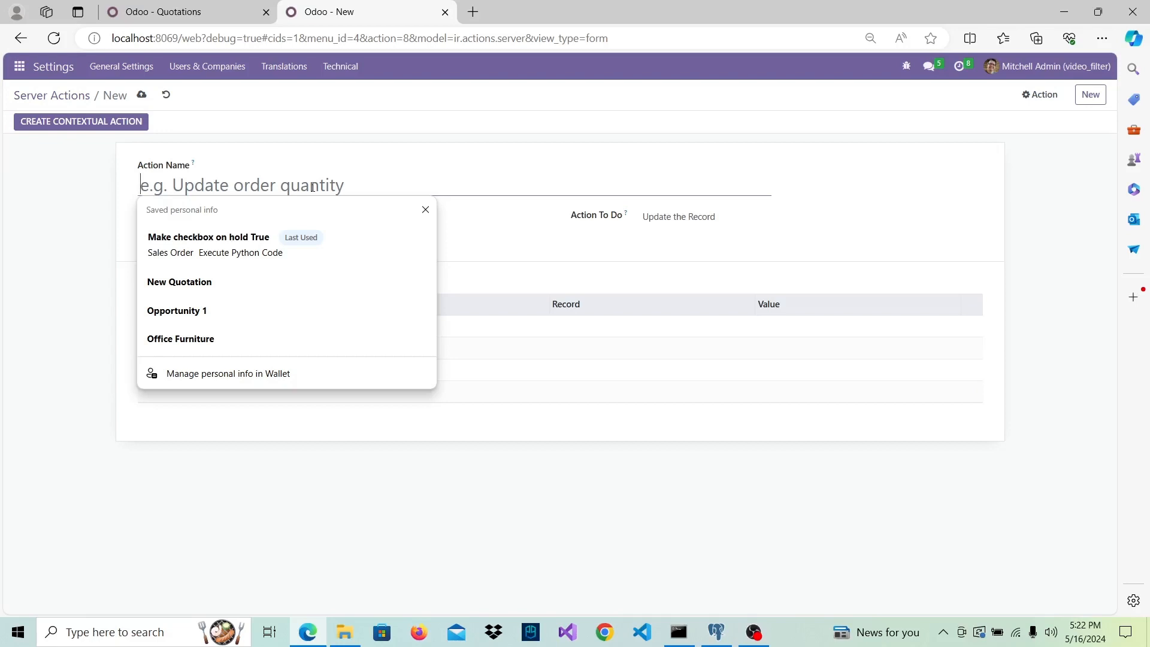
{"action": "type", "text": "Make"}
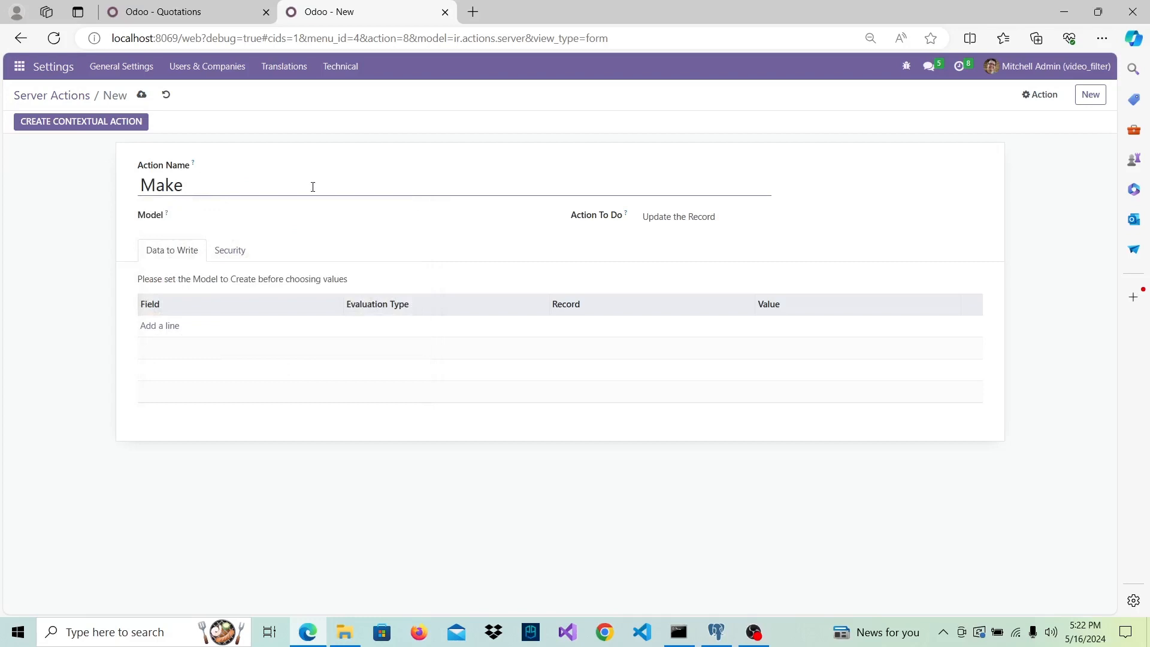
{"action": "type", "text": " Checkbox Tru"}
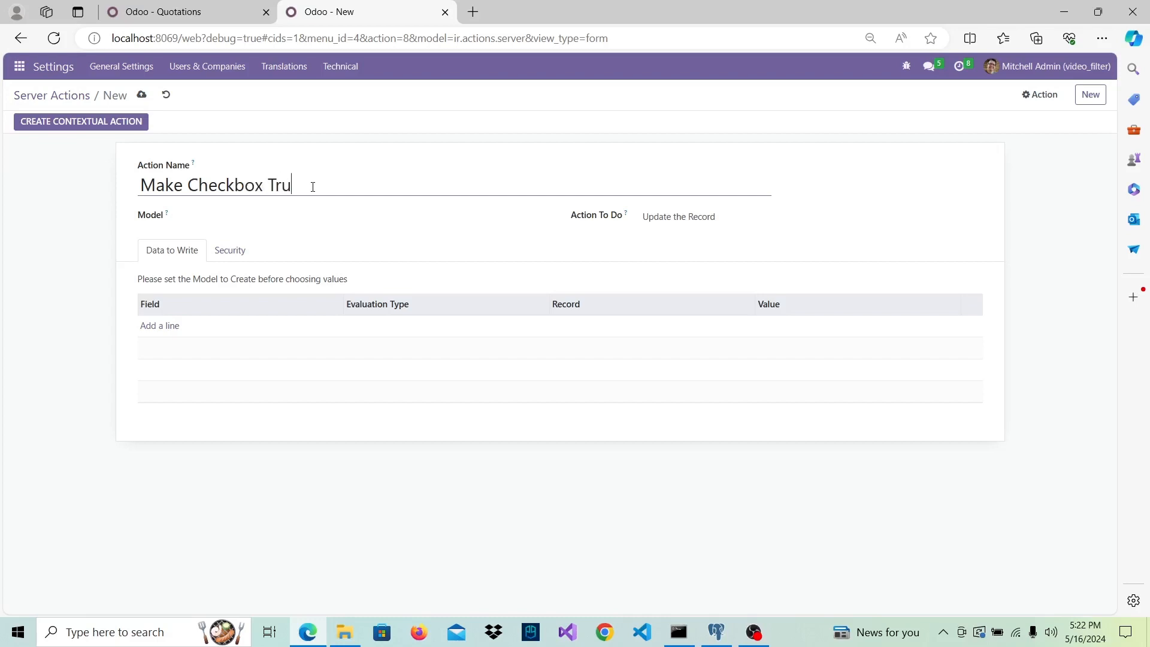
{"action": "type", "text": "e Server Action"}
Set the server action's model to Sales Order and its action to Execute Python Code
{"action": "left_click", "coordinate": [255, 219]}
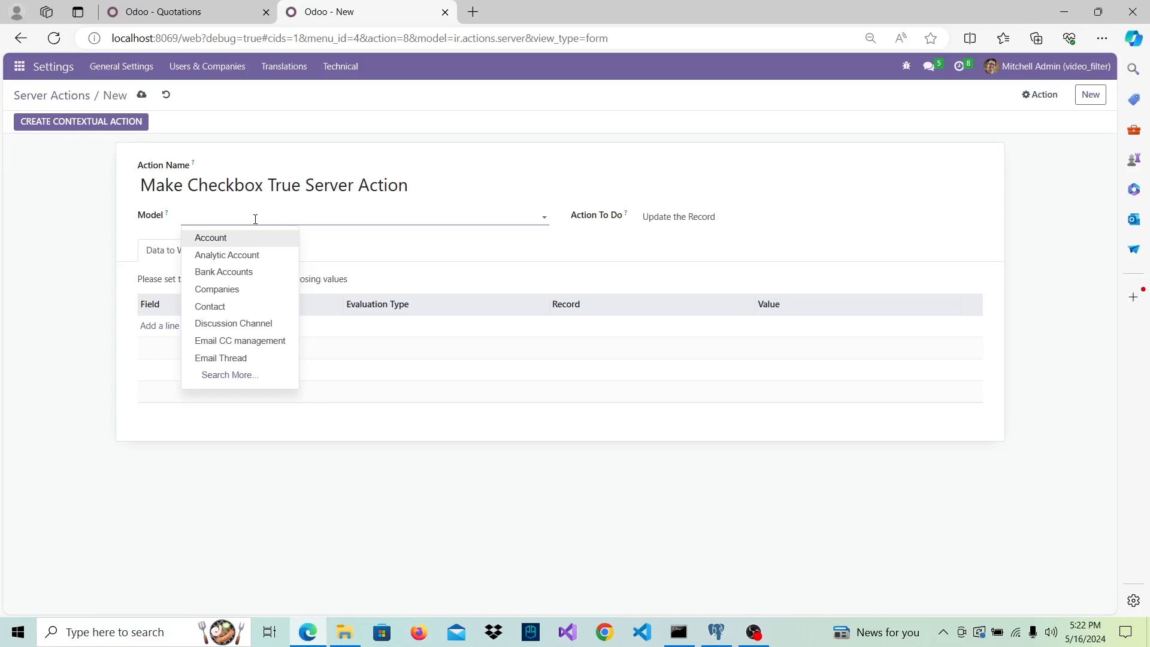
{"action": "type", "text": "sale"}
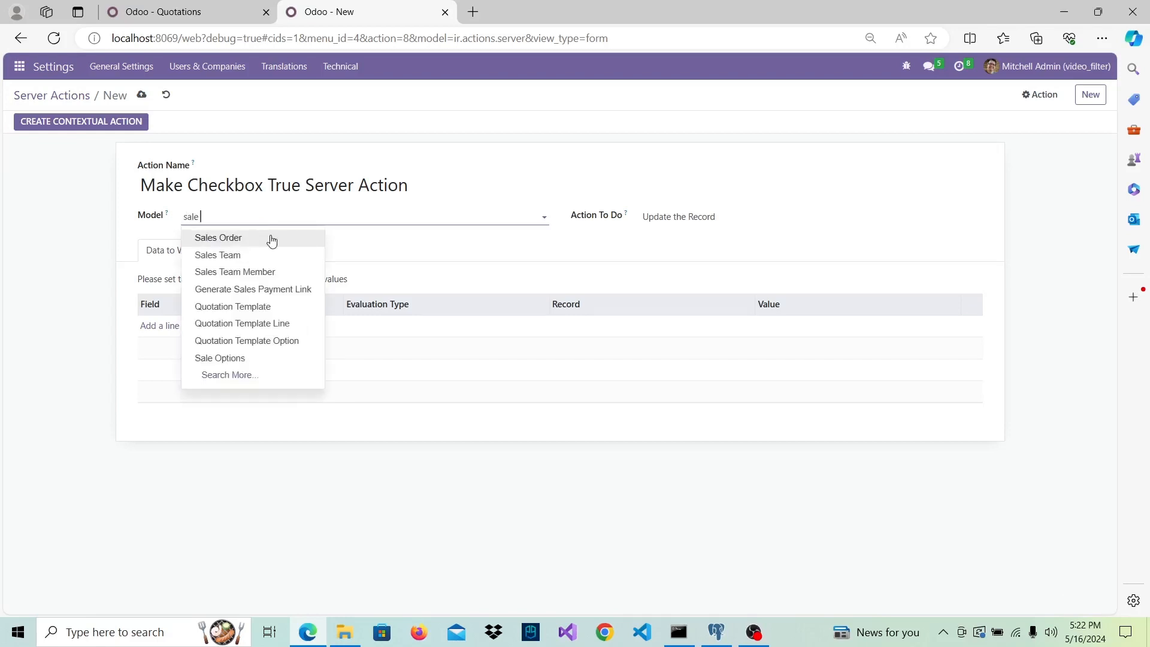
{"action": "left_click", "coordinate": [274, 239]}
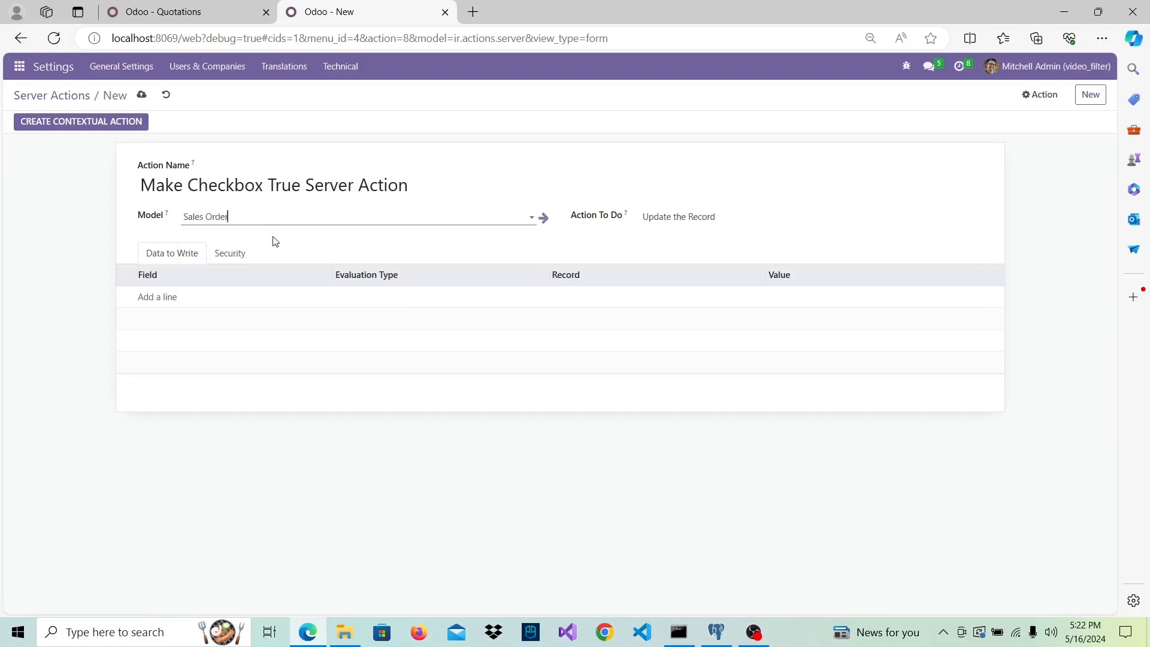
{"action": "left_click", "coordinate": [721, 219]}
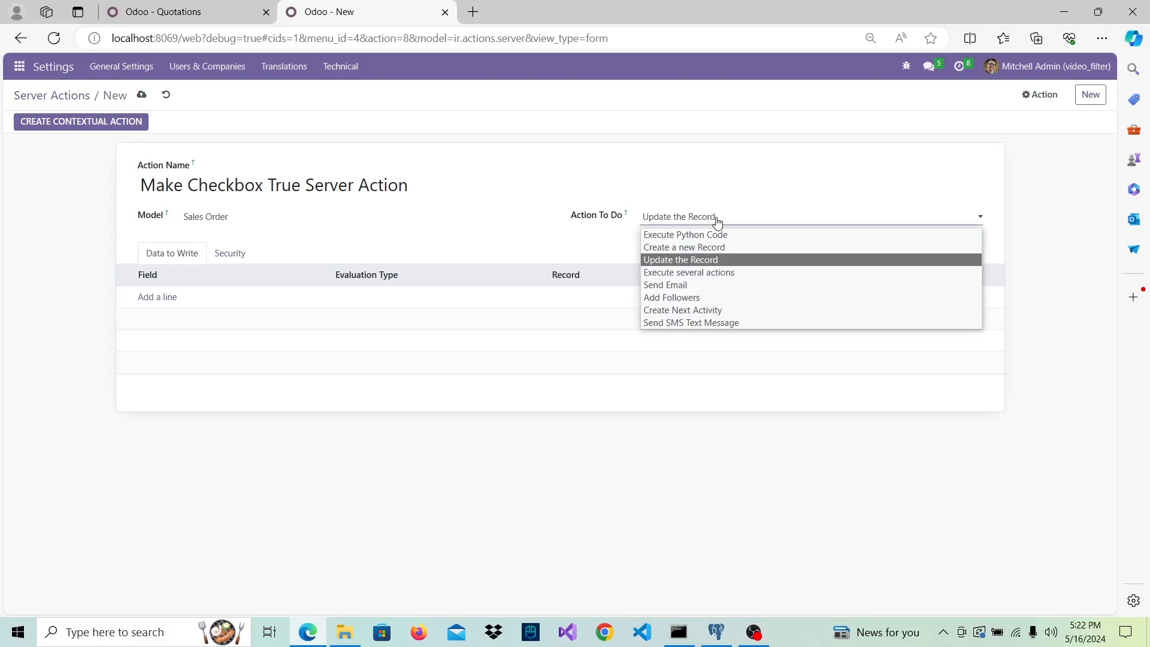
{"action": "left_click", "coordinate": [724, 234]}
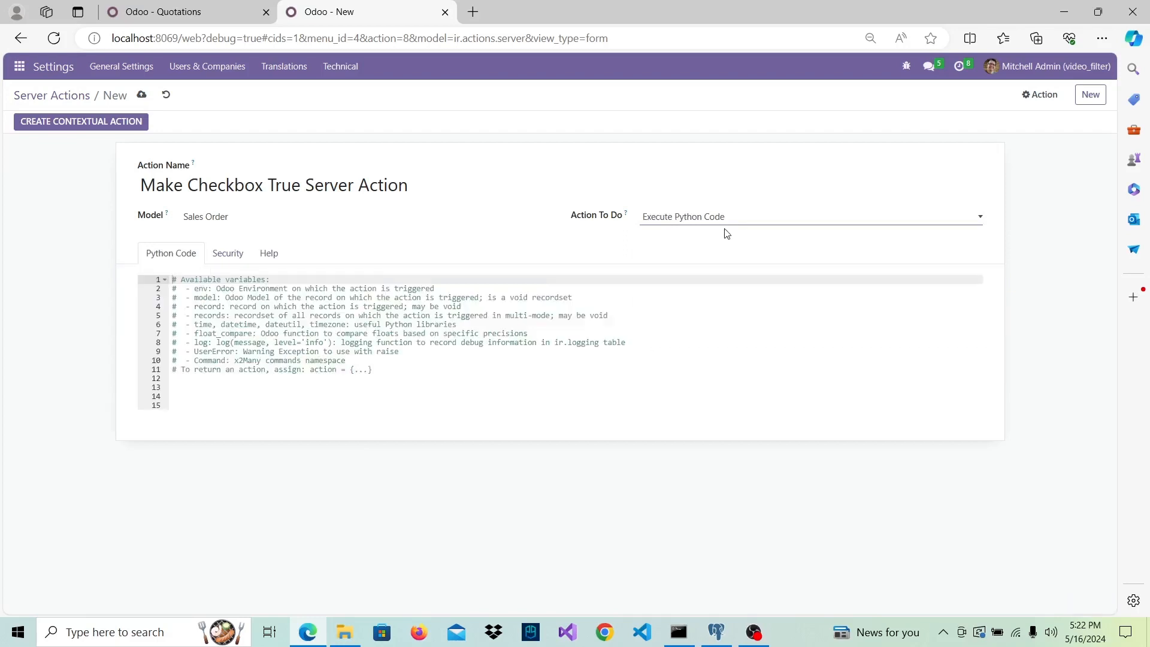
Add the loop header "for record in records:" on line 13 of the Python code, below the comments
{"action": "left_click", "coordinate": [410, 402]}
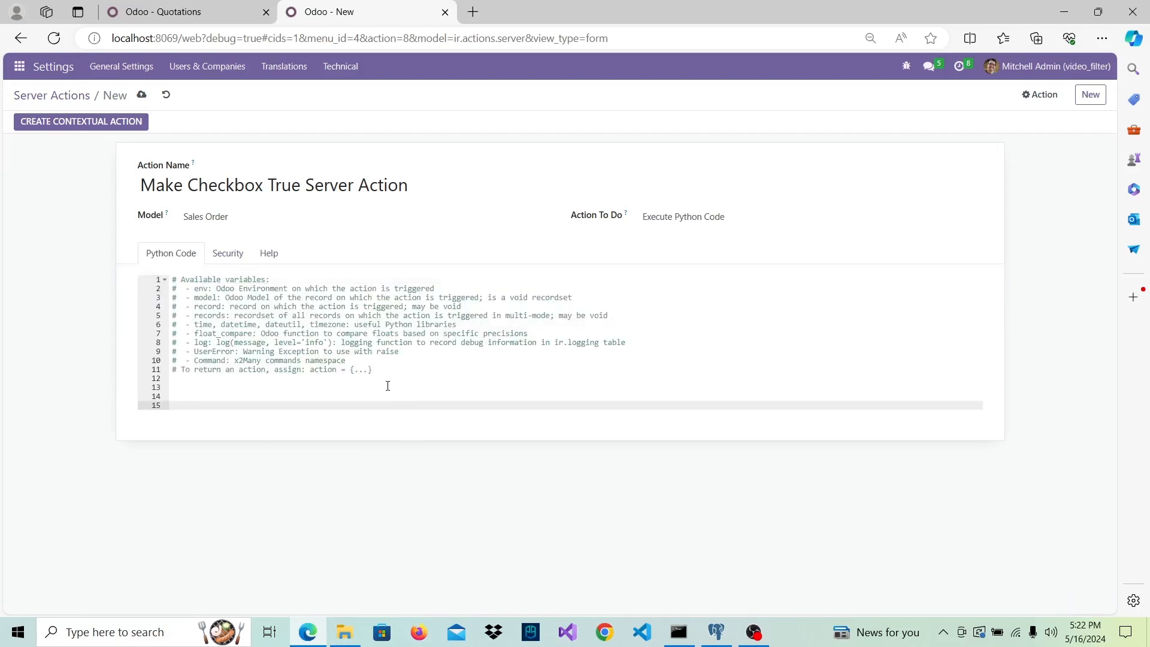
{"action": "left_click", "coordinate": [387, 386]}
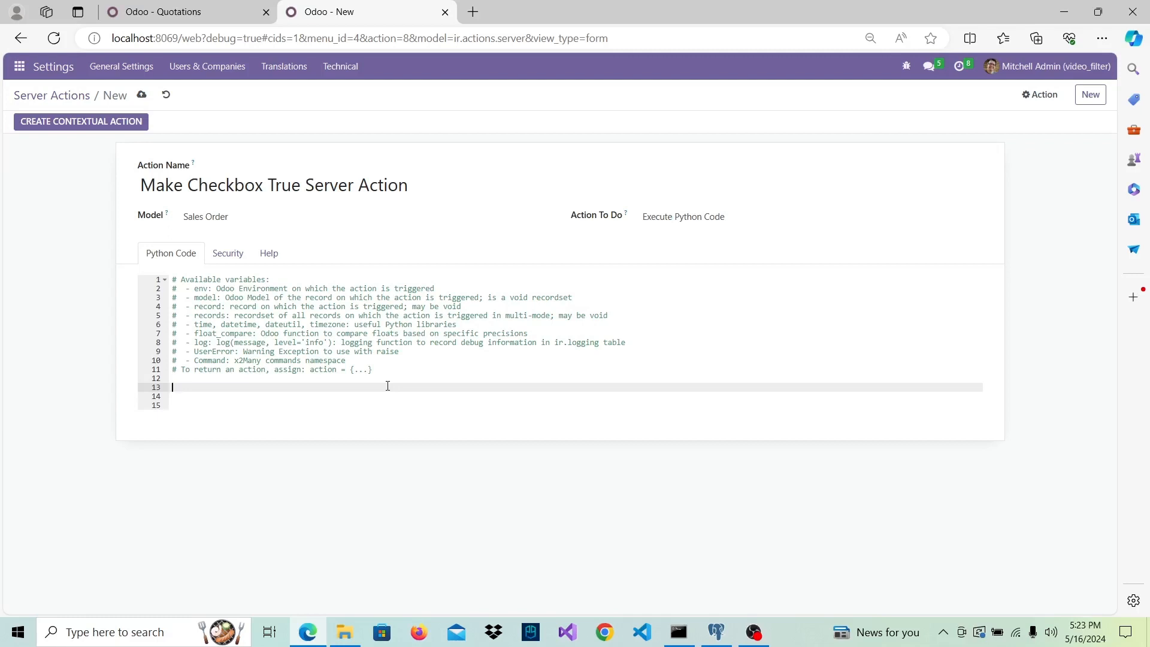
{"action": "type", "text": "for record in records:"}
{"action": "double_click", "coordinate": [197, 390]}
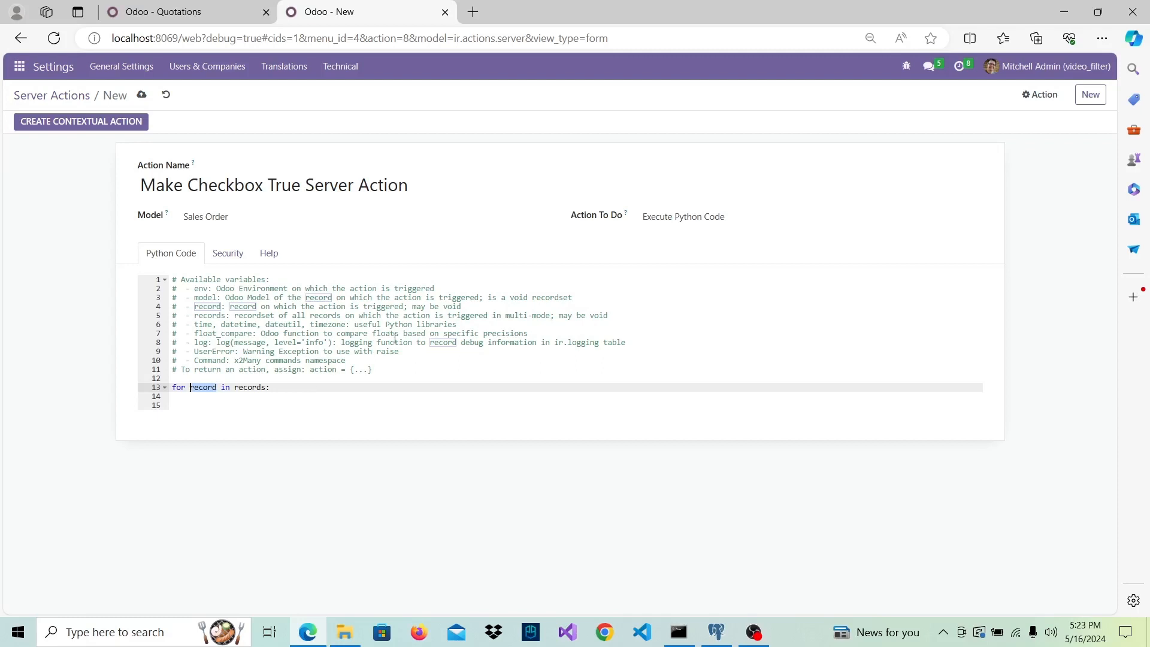
{"action": "left_click", "coordinate": [360, 394]}
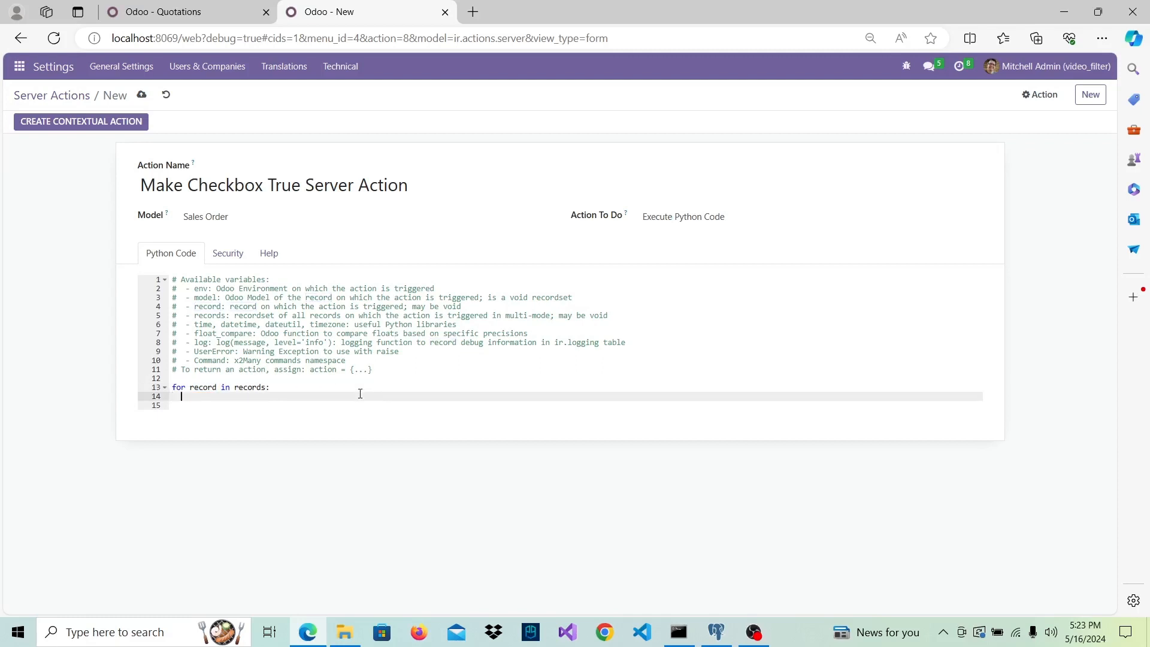
Begin the loop body with "record" and look up the On hold column's technical field name in the quotations list
{"action": "type", "text": "record"}
{"action": "left_click", "coordinate": [154, 9]}
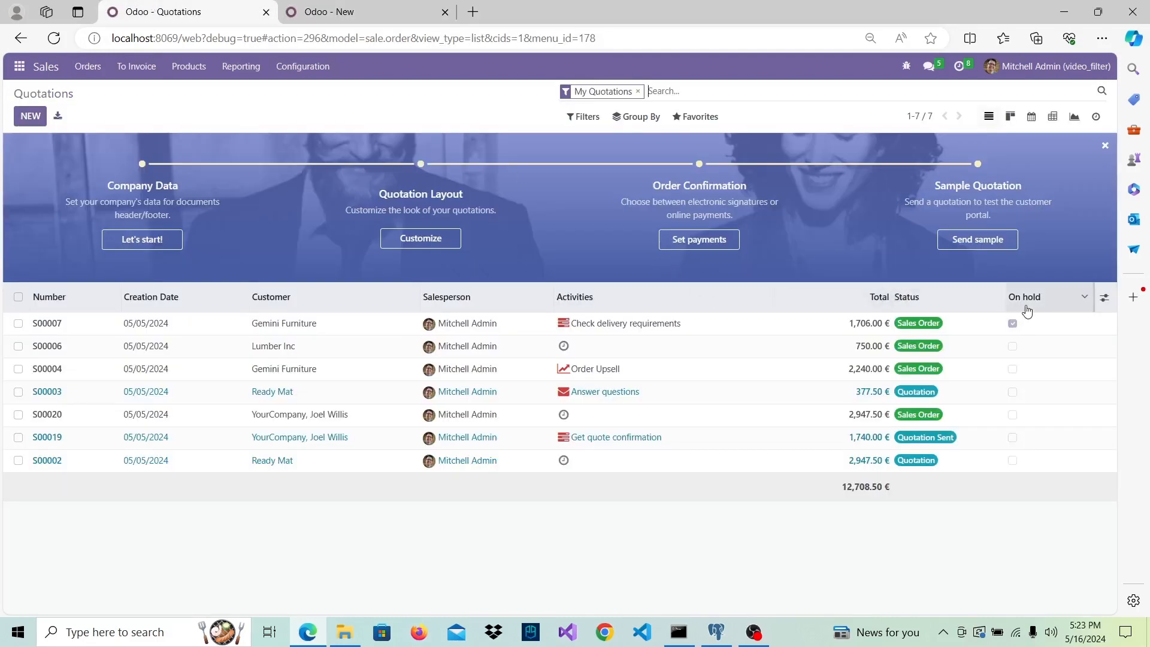
{"action": "mouse_move", "coordinate": [1032, 306]}
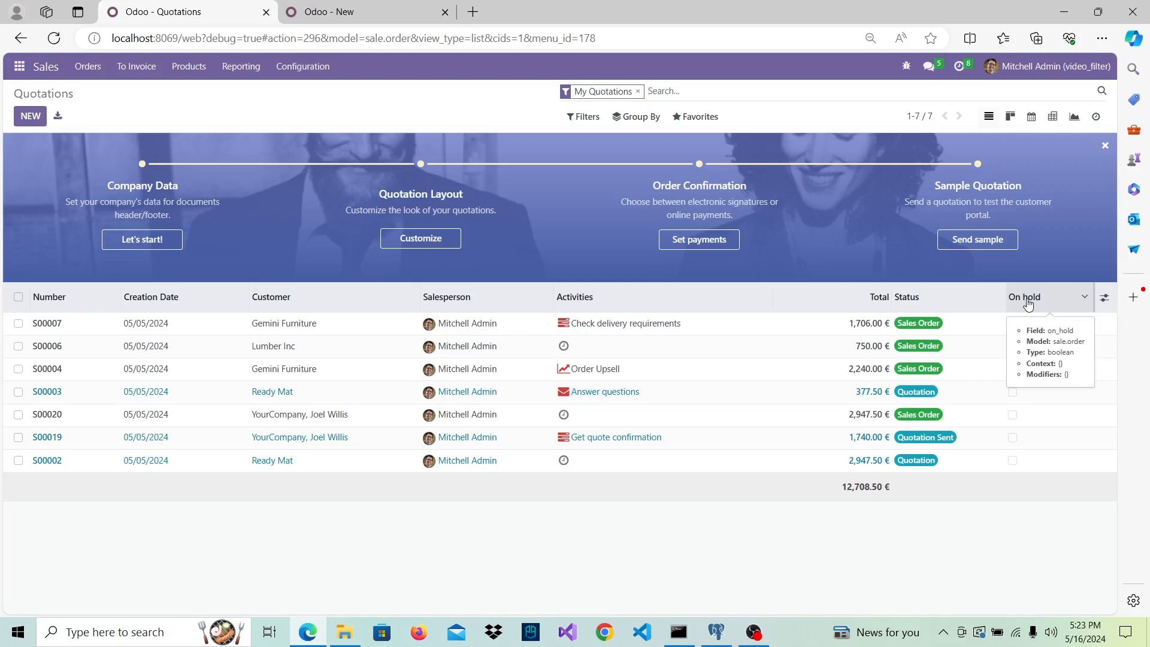
{"action": "left_click", "coordinate": [356, 9]}
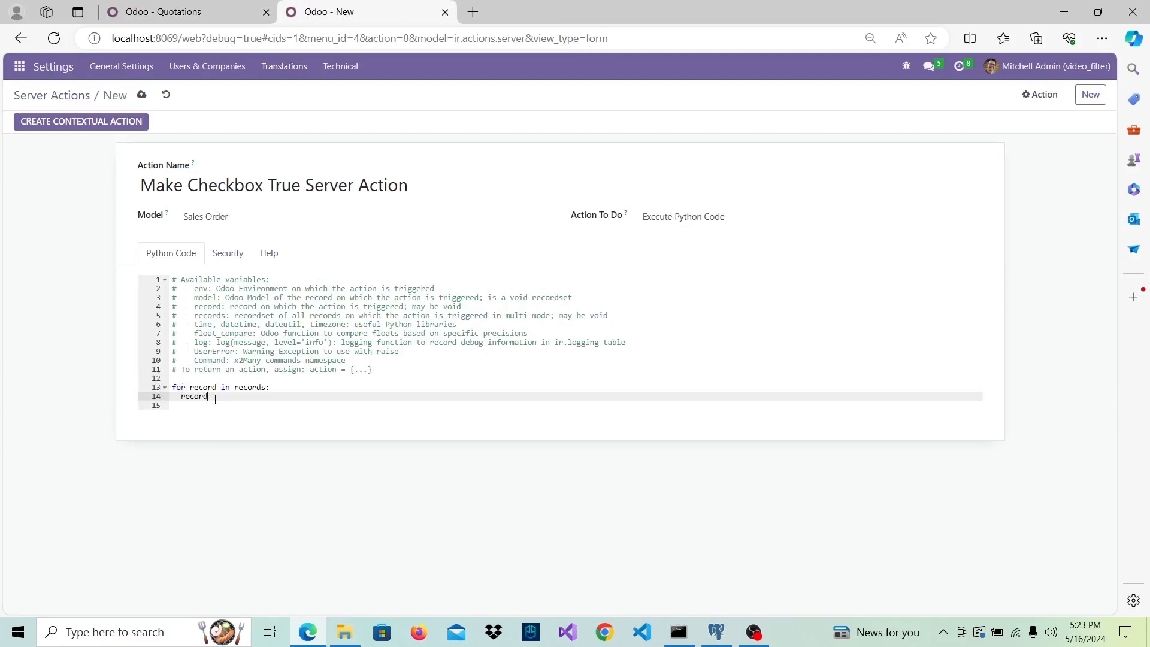
Complete the loop body as record['on_hold'] = True and save the server action
{"action": "type", "text": "["}
{"action": "type", "text": "'"}
{"action": "double_click", "coordinate": [206, 397]}
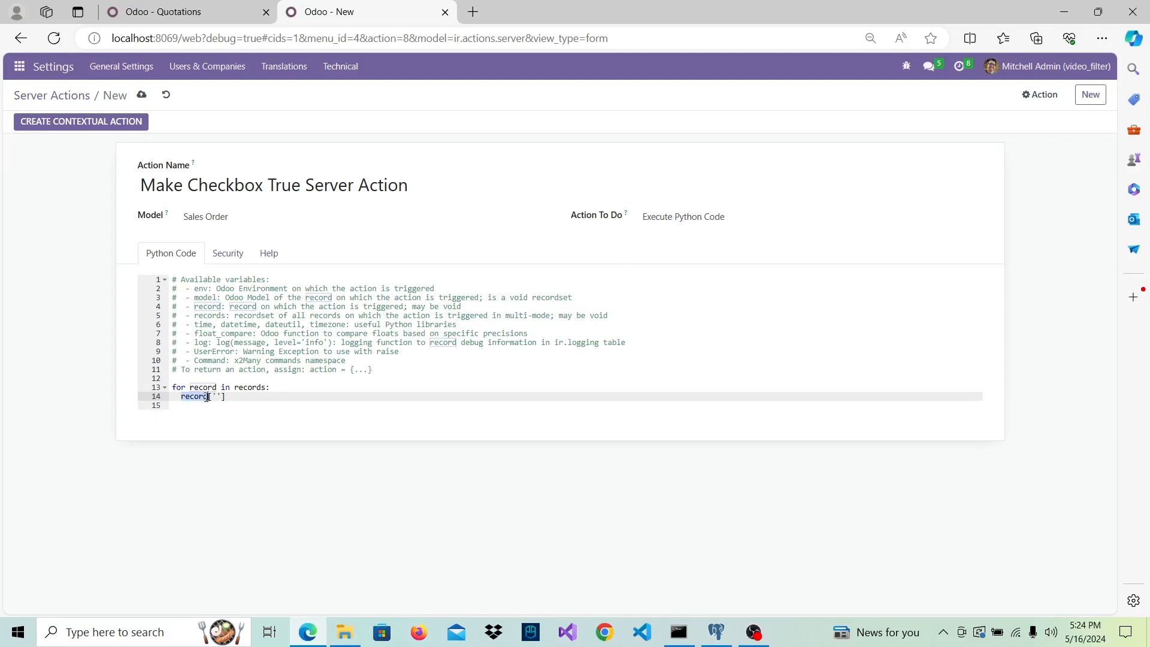
{"action": "left_click", "coordinate": [218, 399]}
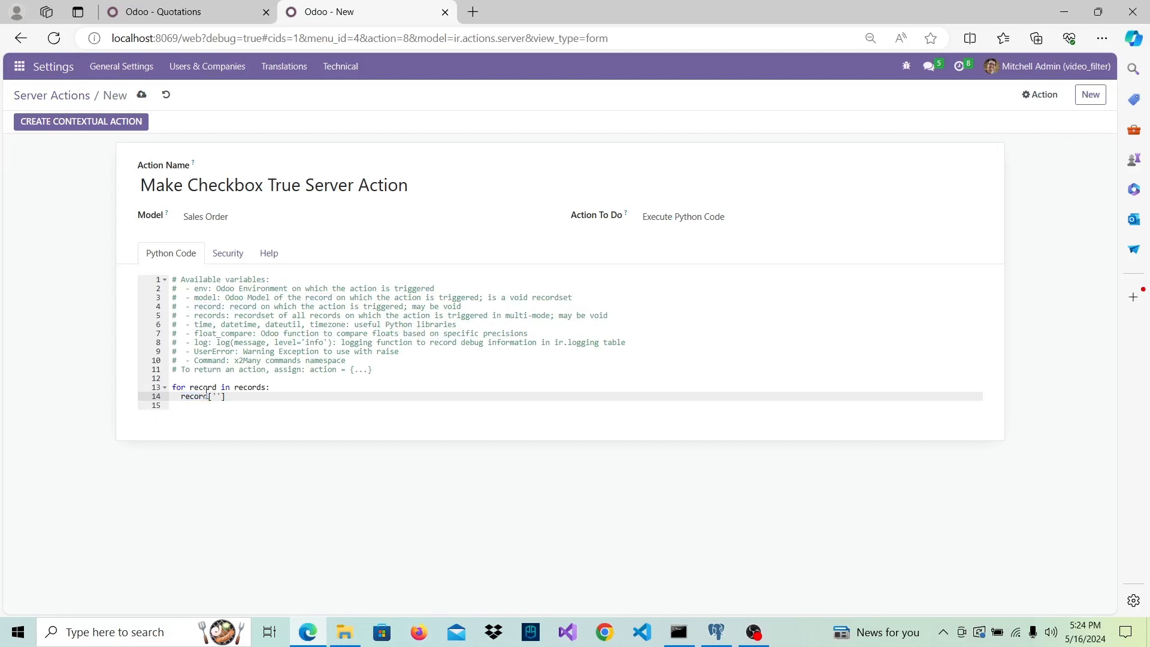
{"action": "type", "text": "on_hold"}
{"action": "type", "text": "] = True"}
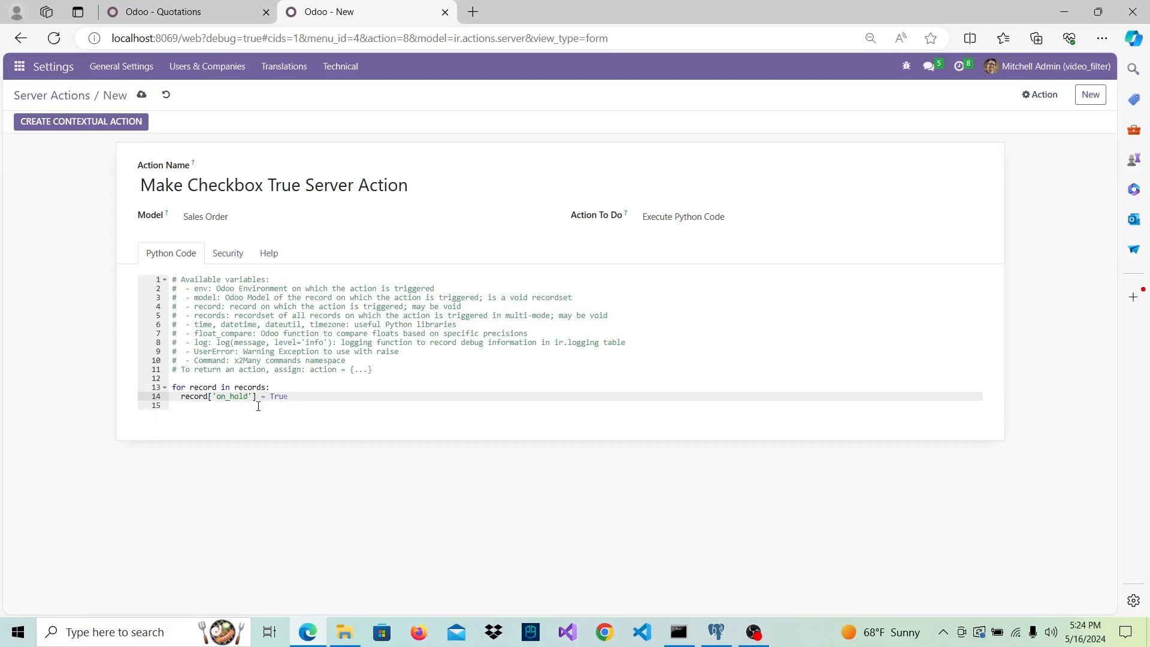
{"action": "left_click", "coordinate": [147, 95]}
{"action": "left_click", "coordinate": [257, 388]}
{"action": "double_click", "coordinate": [258, 388]}
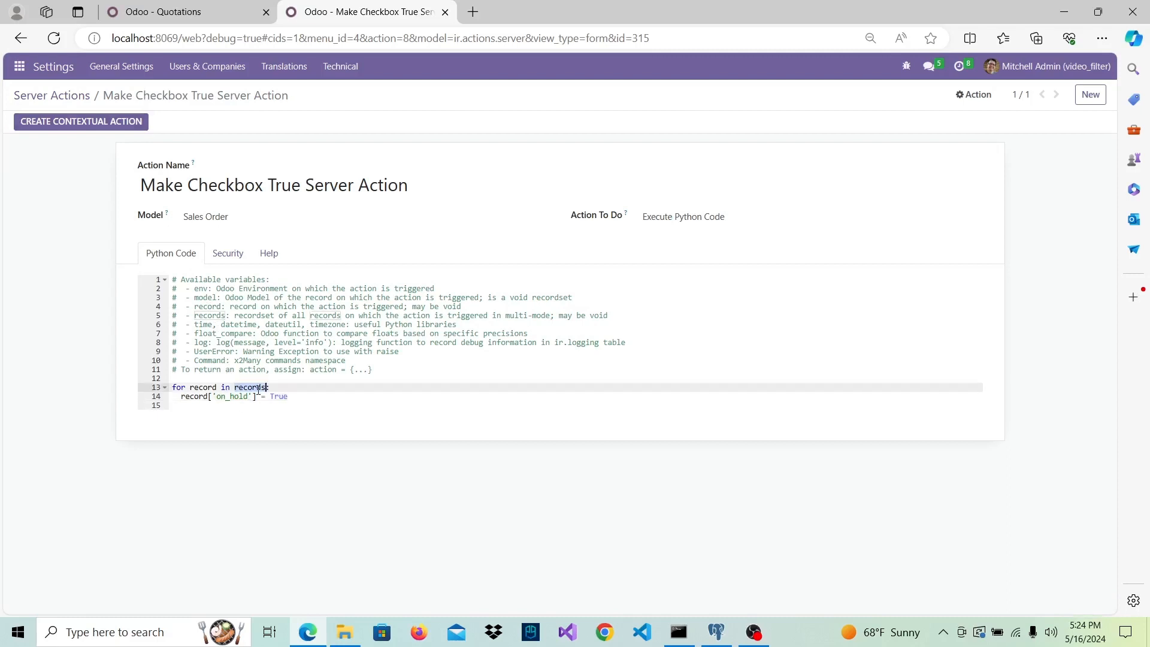
{"action": "double_click", "coordinate": [203, 396]}
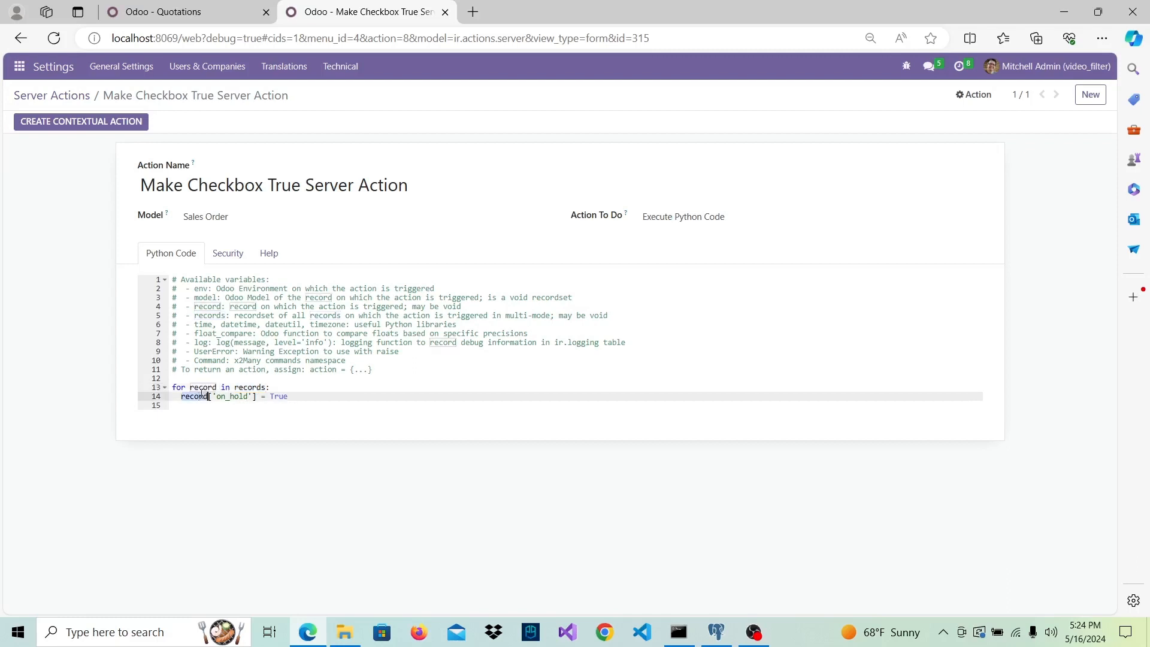
{"action": "double_click", "coordinate": [230, 397]}
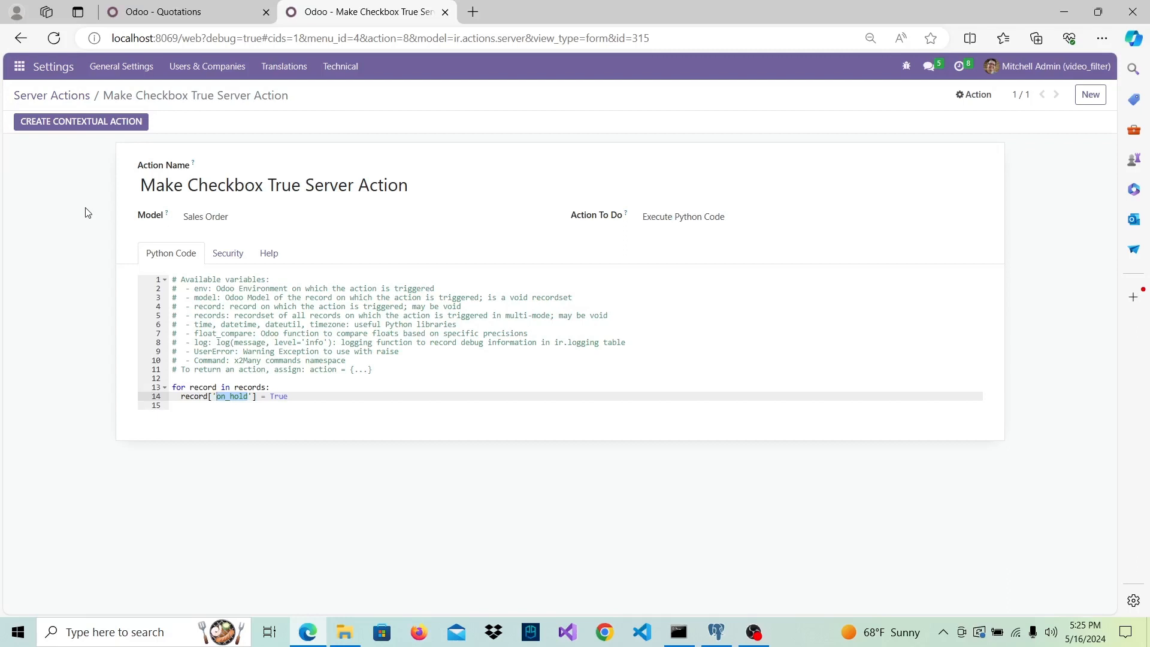
Create a contextual action from the server action and reload the quotations list
{"action": "left_click", "coordinate": [82, 121]}
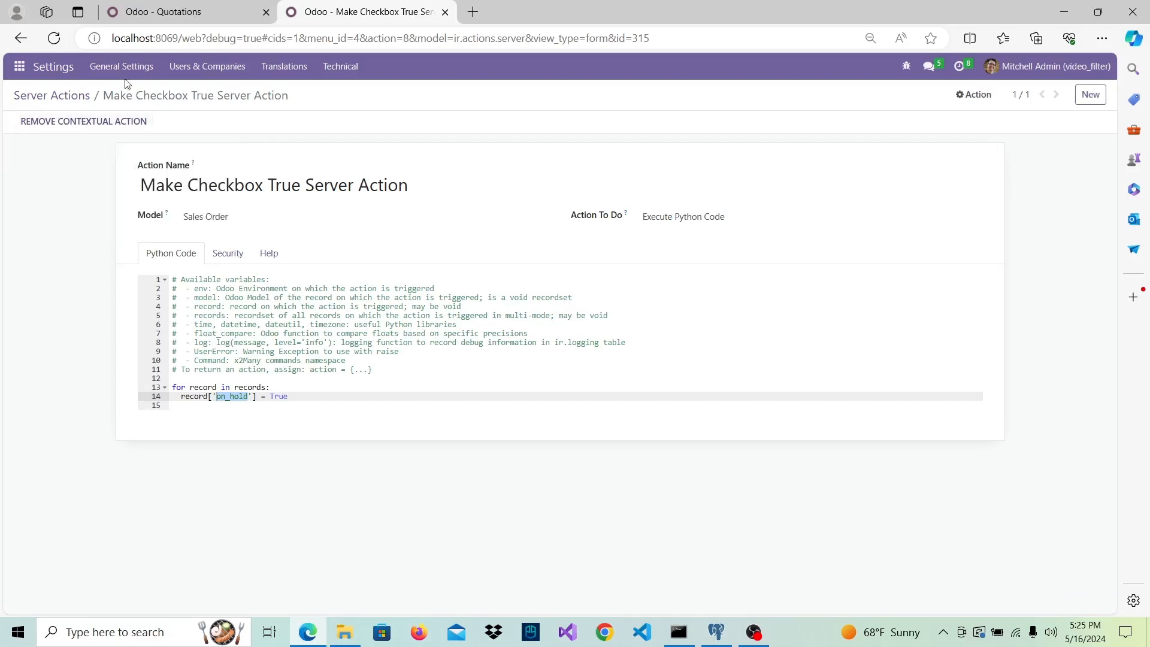
{"action": "left_click", "coordinate": [213, 15]}
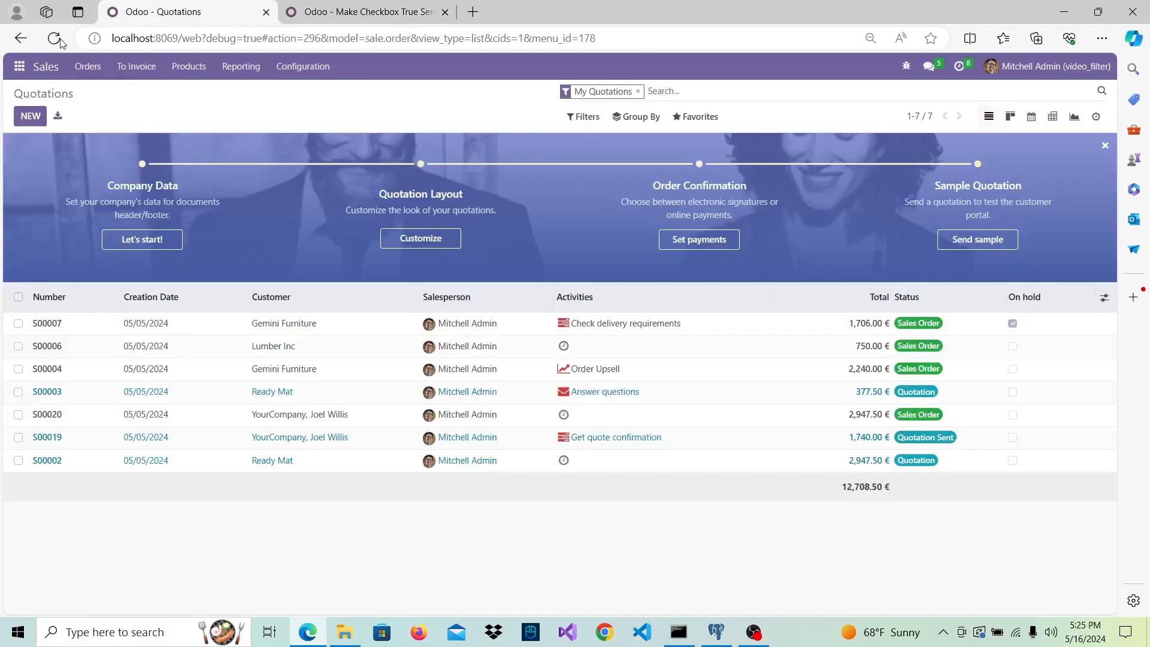
{"action": "left_click", "coordinate": [59, 40]}
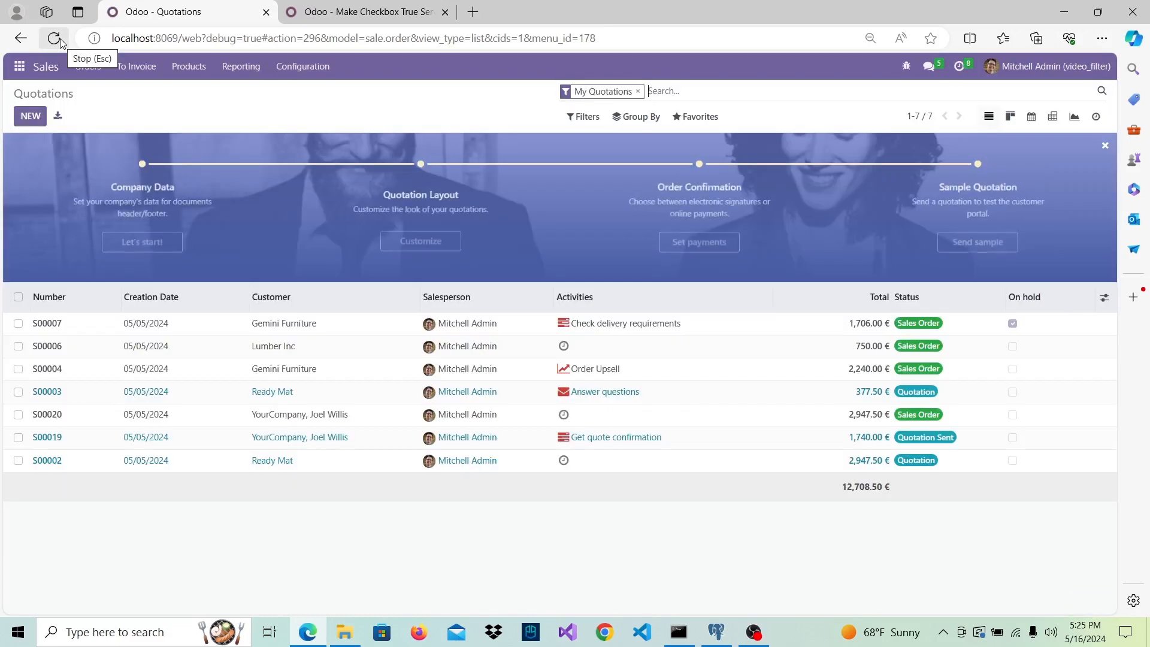
Run Make Checkbox True Server Action on all quotations in the list
{"action": "left_click", "coordinate": [18, 297]}
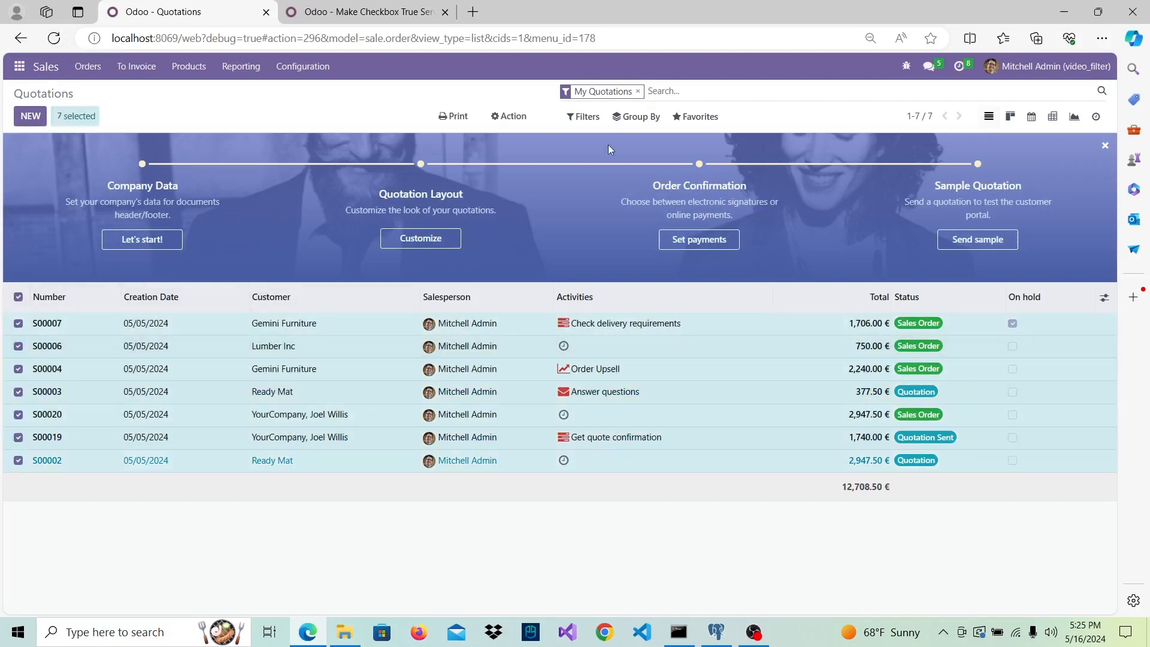
{"action": "left_click", "coordinate": [512, 116]}
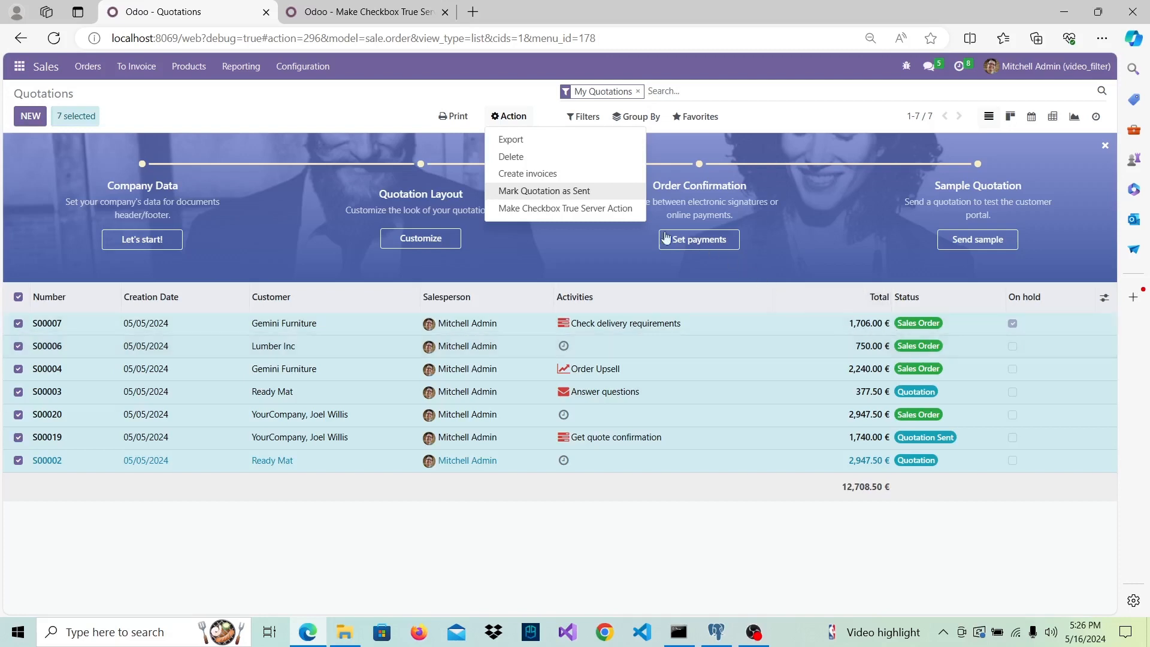
{"action": "left_click", "coordinate": [576, 209]}
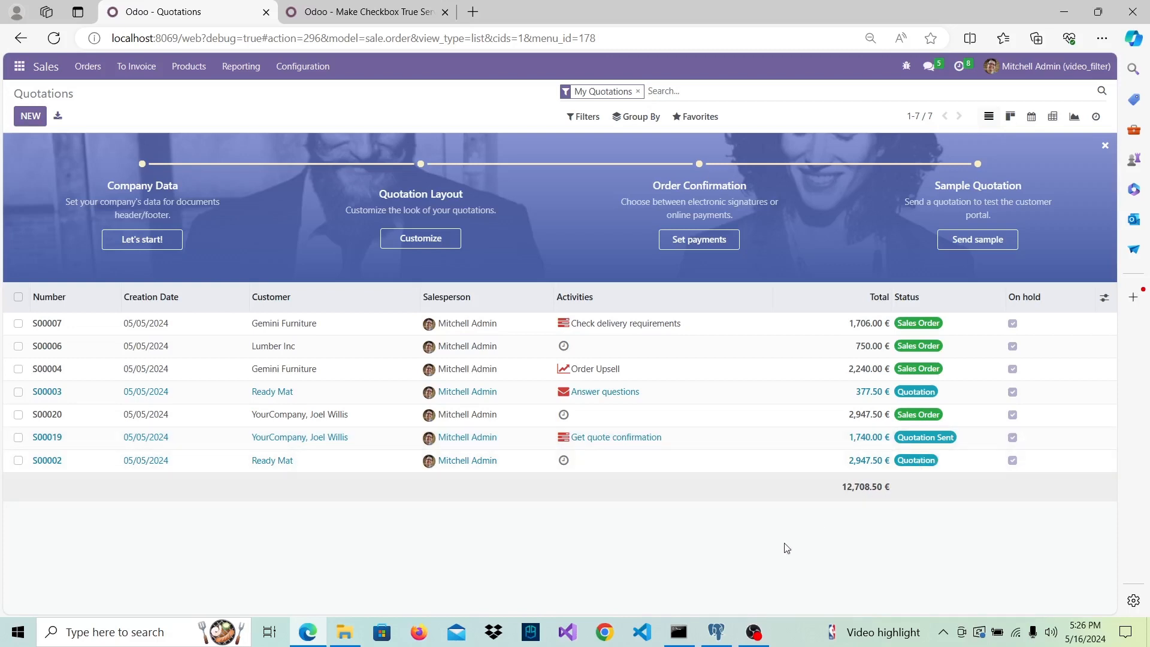
Return to the Make Checkbox True Server Action form in the other browser tab
{"action": "left_click", "coordinate": [355, 5]}
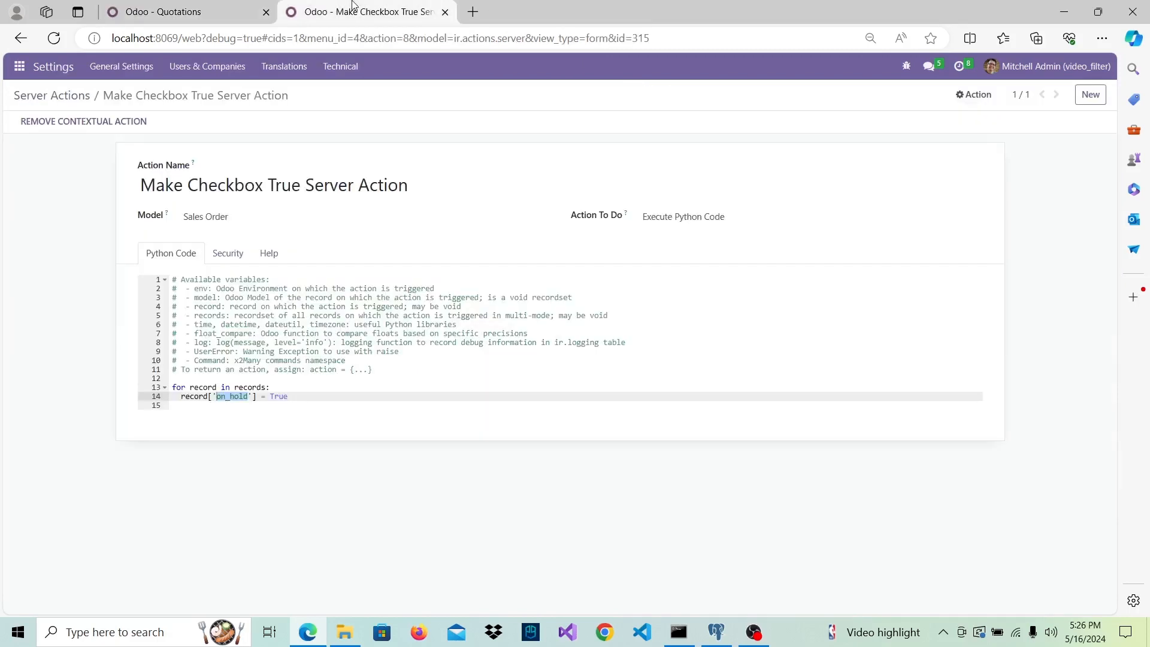